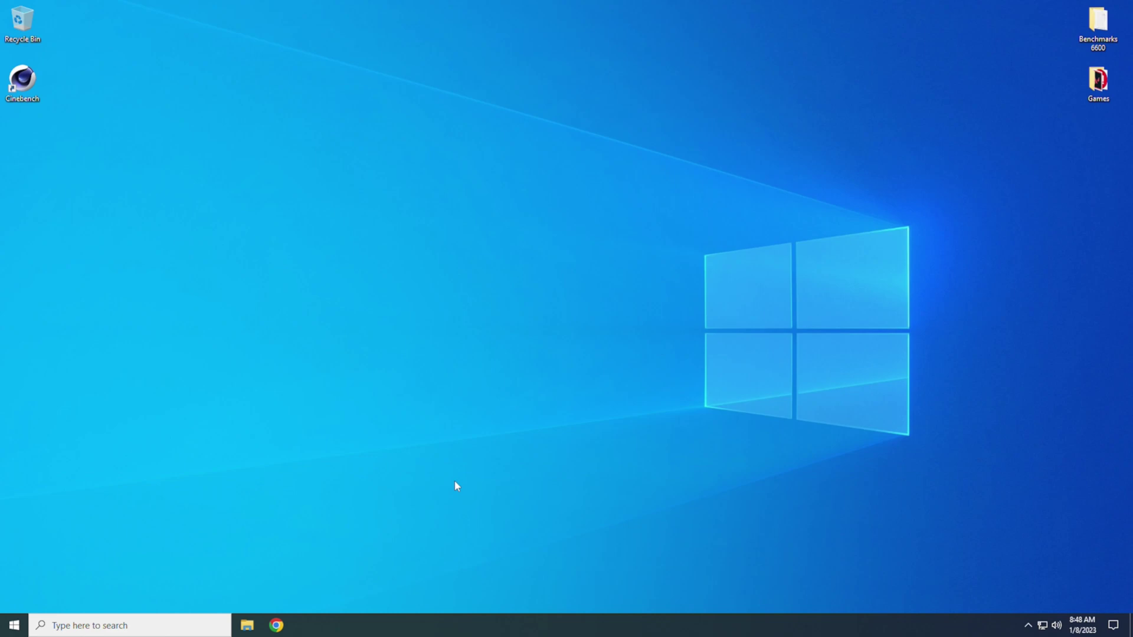
pyautogui.rightClick(466, 626)
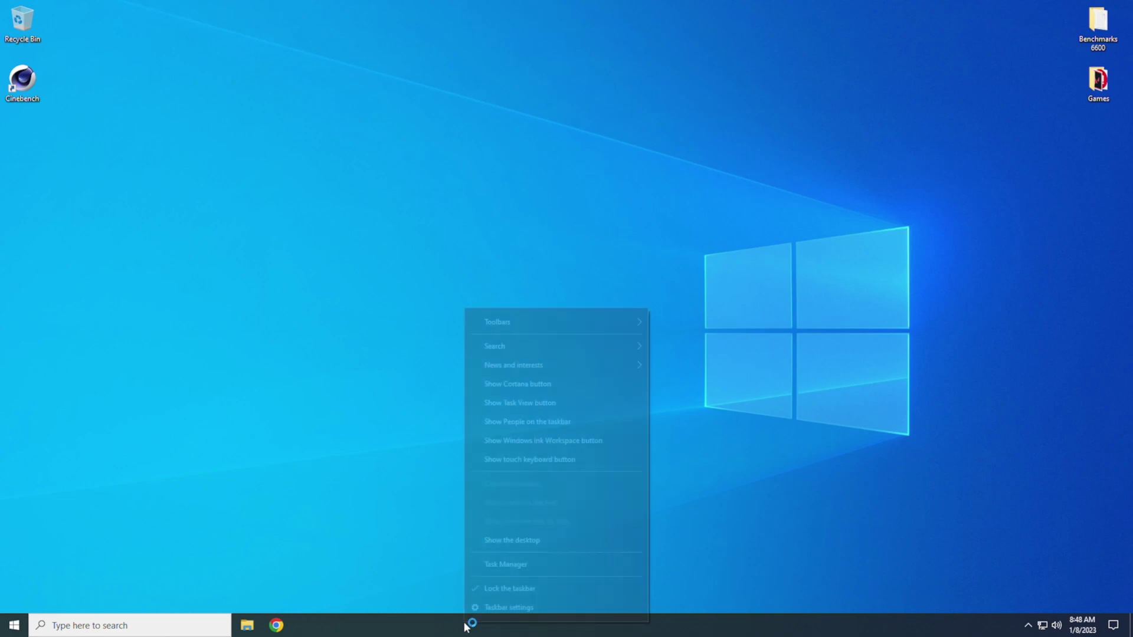
pyautogui.click(506, 568)
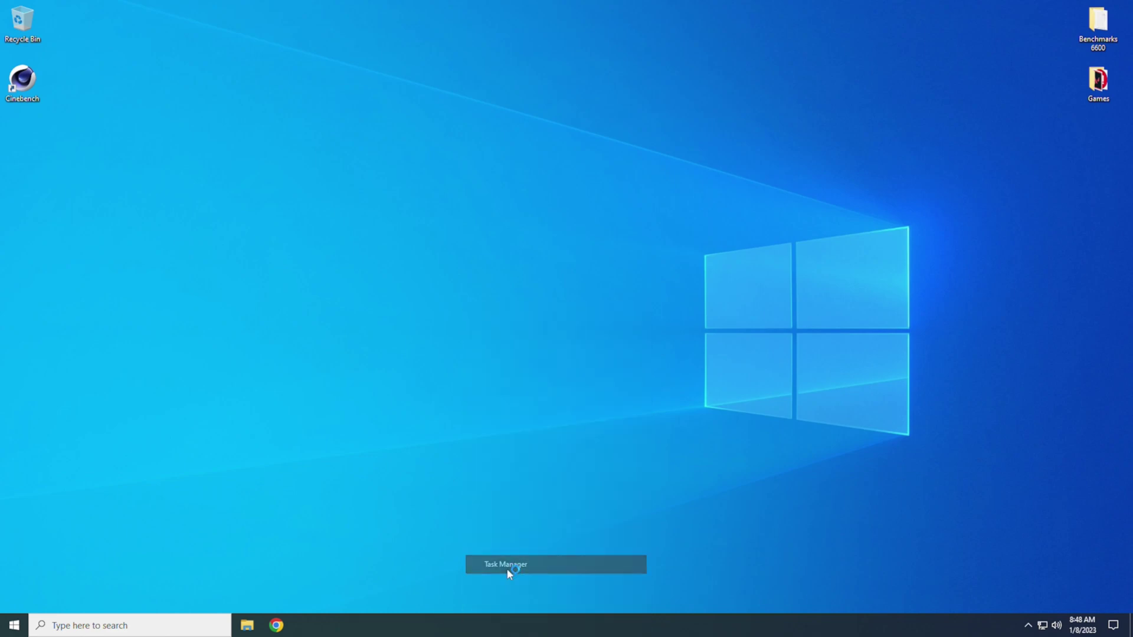
pyautogui.click(382, 159)
pyautogui.click(372, 224)
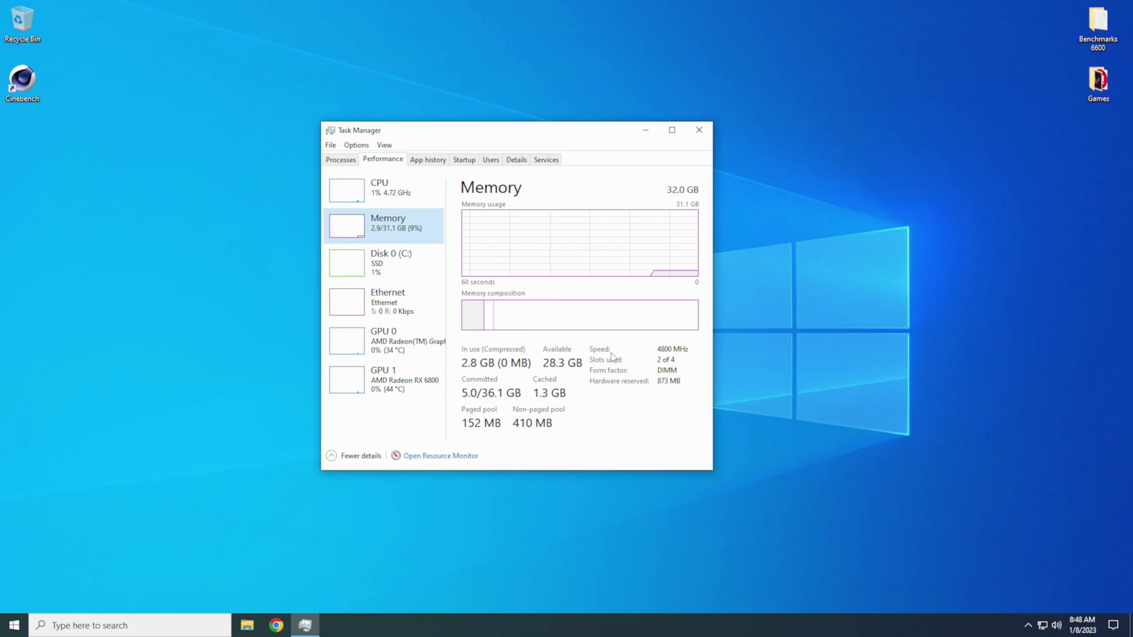
pyautogui.click(662, 354)
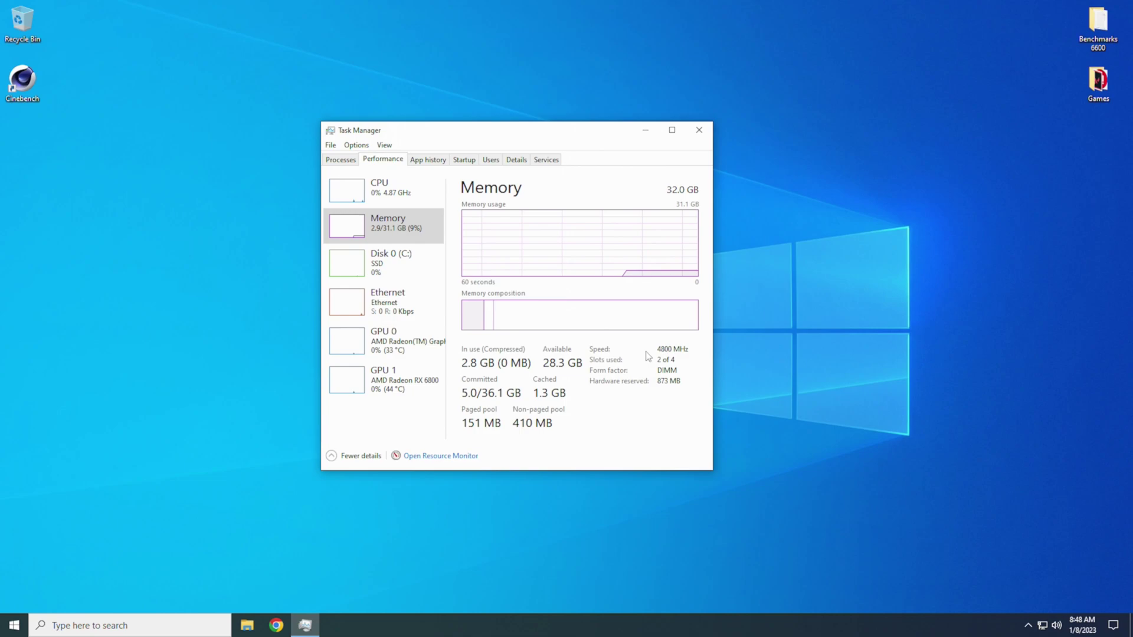
pyautogui.click(699, 129)
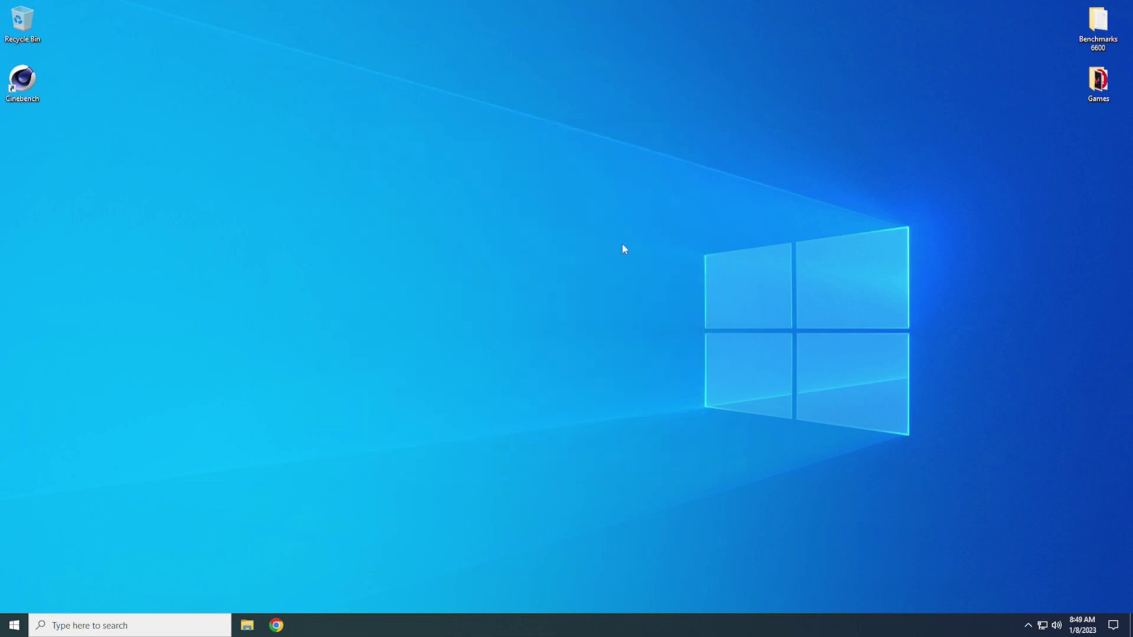
# Step: Trigger an Advanced startup restart from Settings' Update & Security Recovery page
pyautogui.click(14, 624)
pyautogui.click(14, 599)
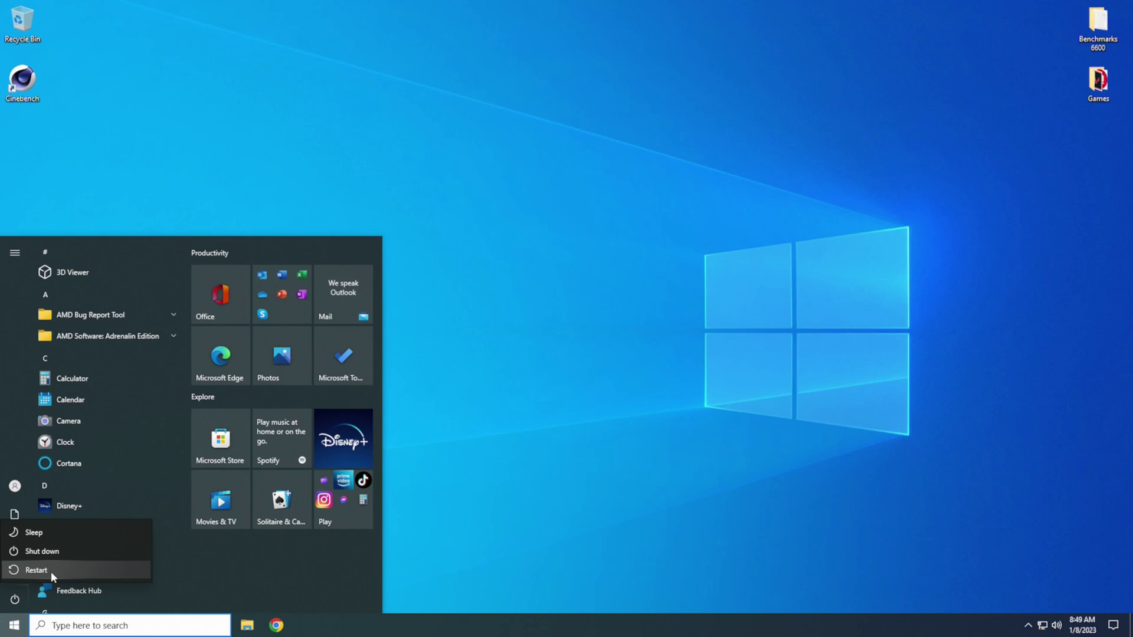
pyautogui.press('Escape')
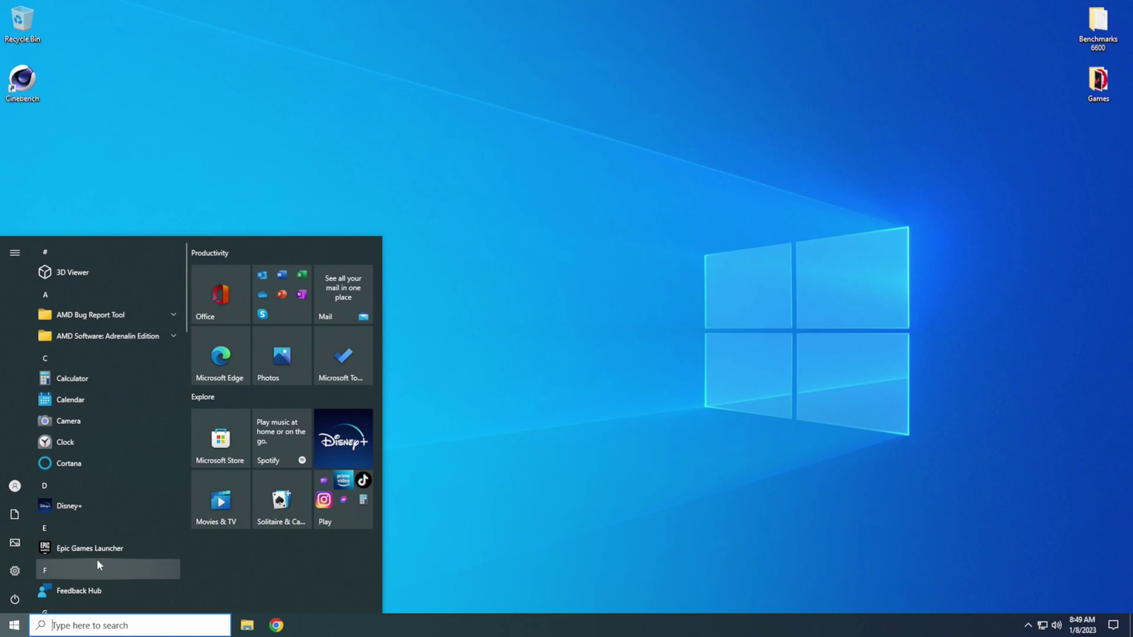
pyautogui.moveTo(9, 581)
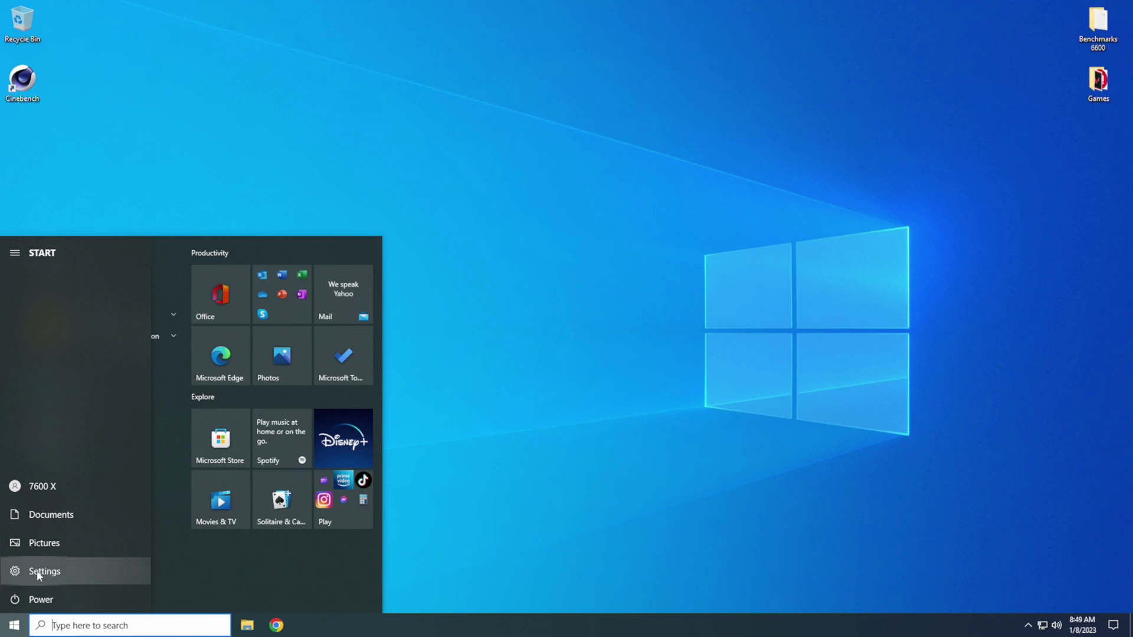
pyautogui.click(59, 572)
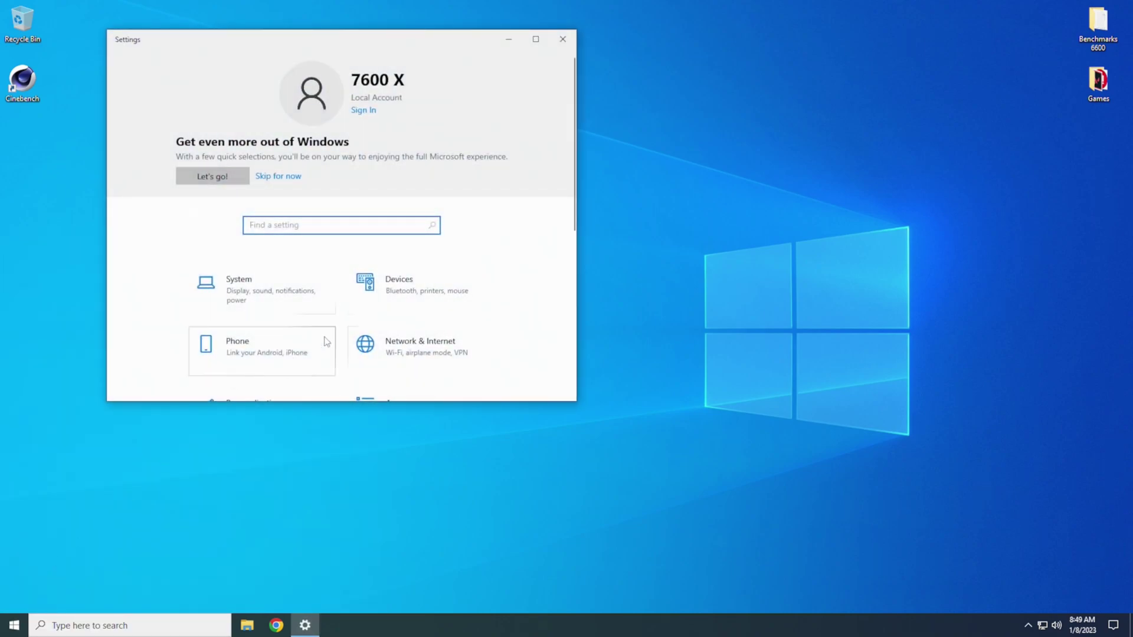
pyautogui.scroll(-5, 360, 286)
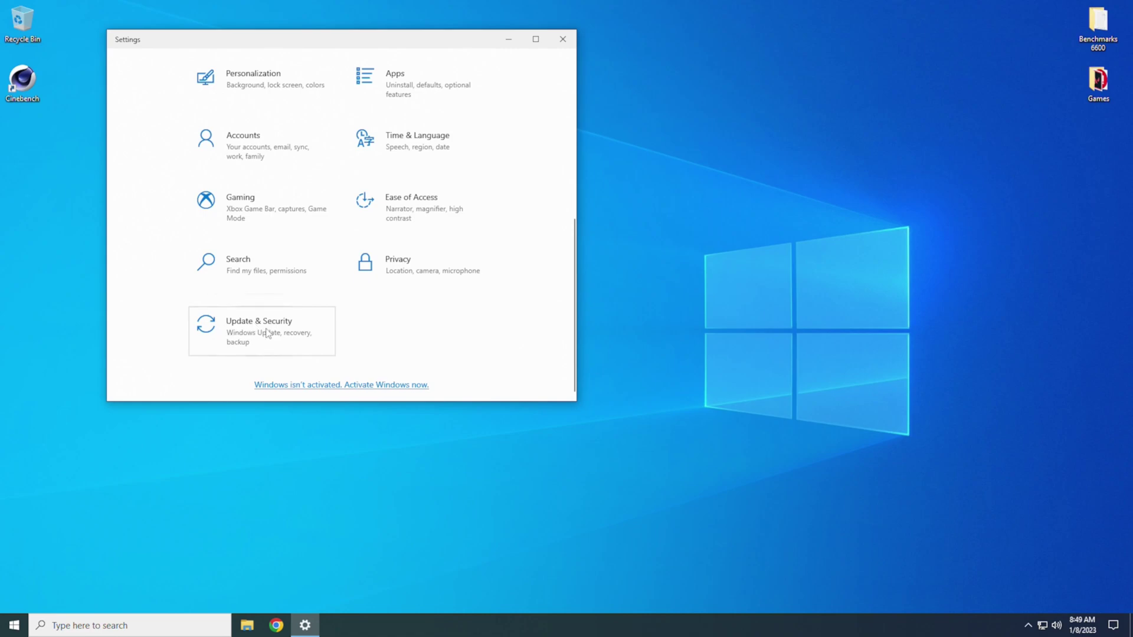
pyautogui.click(266, 332)
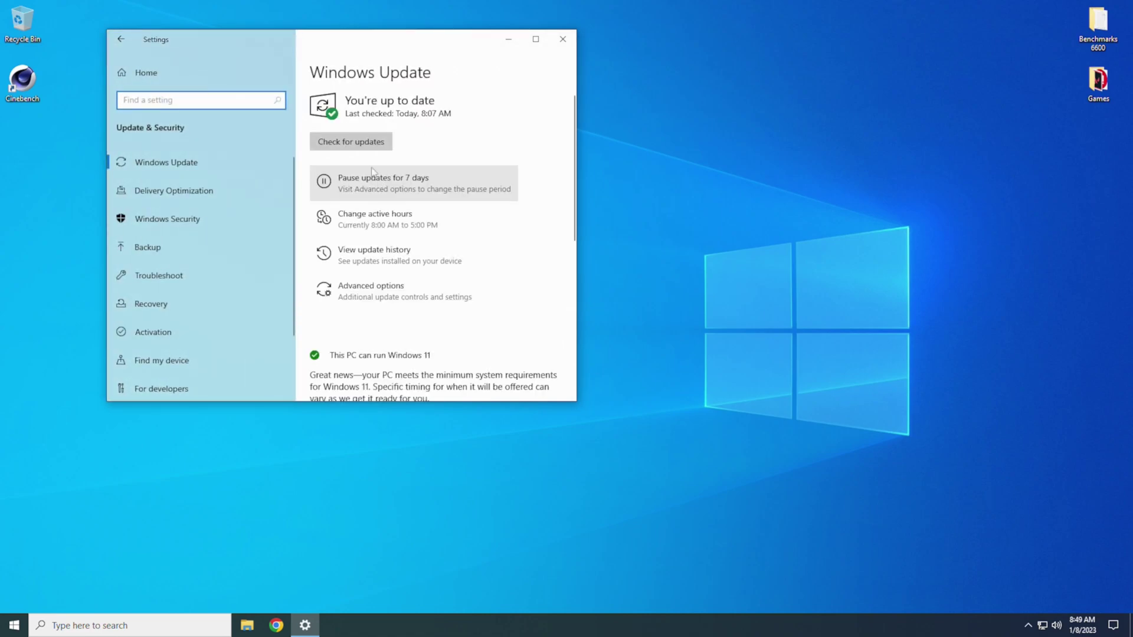
pyautogui.click(161, 305)
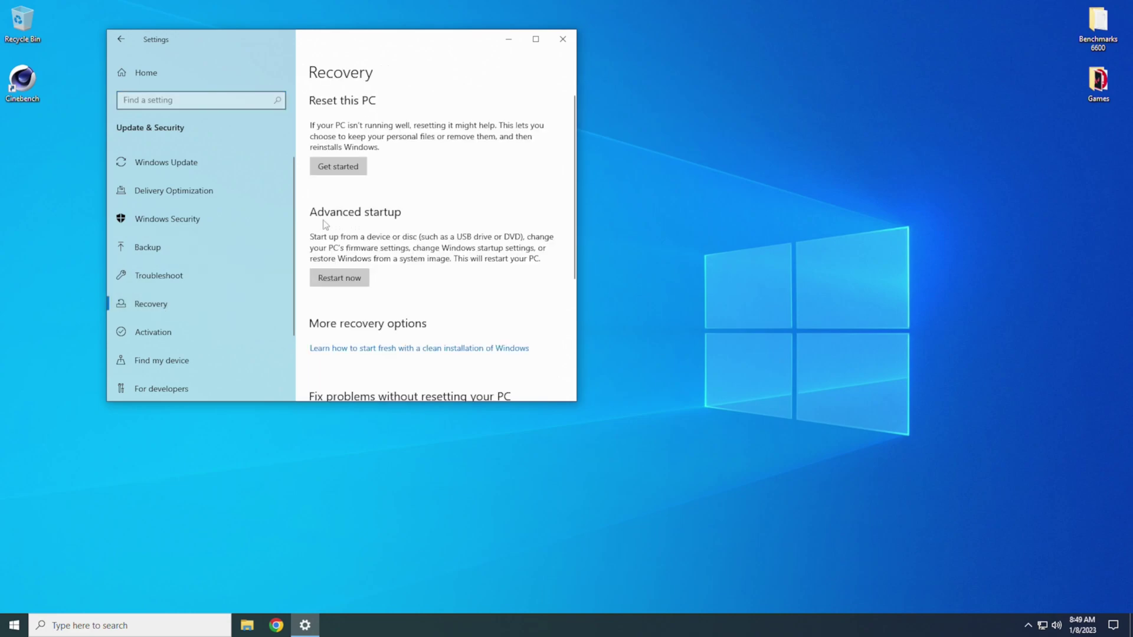
pyautogui.click(341, 279)
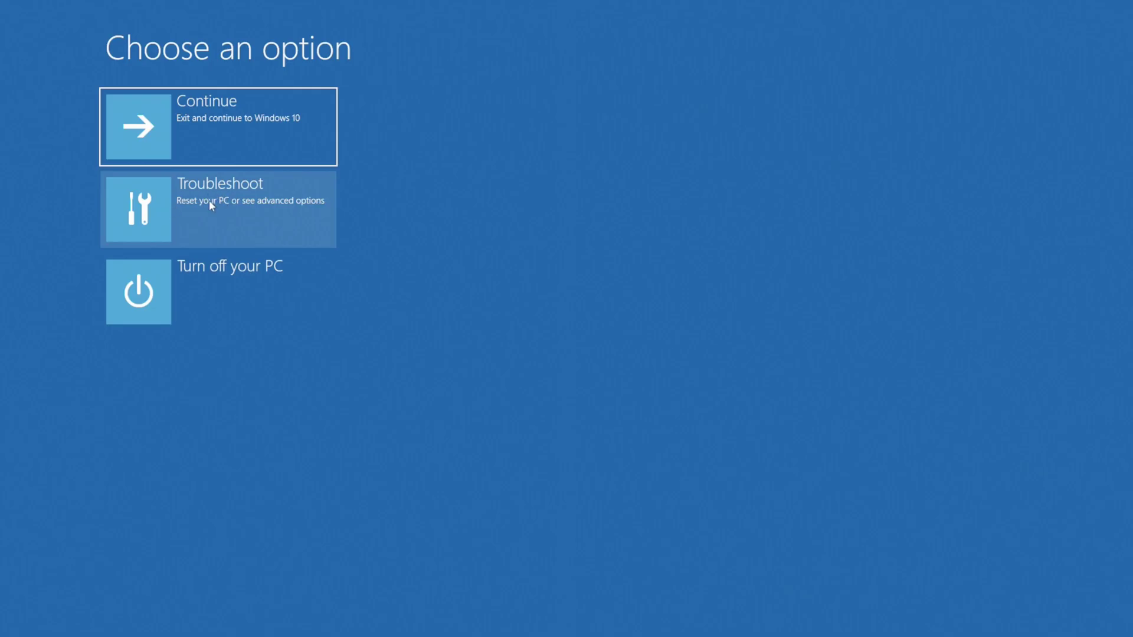
# Step: Reboot into UEFI Firmware Settings via Troubleshoot > Advanced options
pyautogui.click(210, 203)
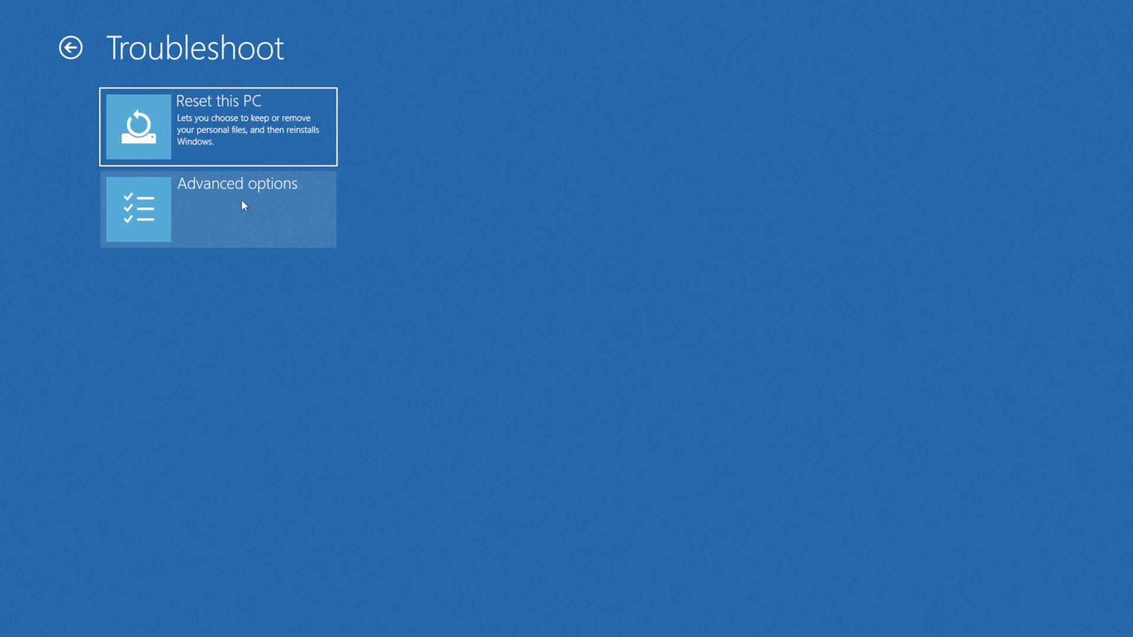
pyautogui.click(211, 205)
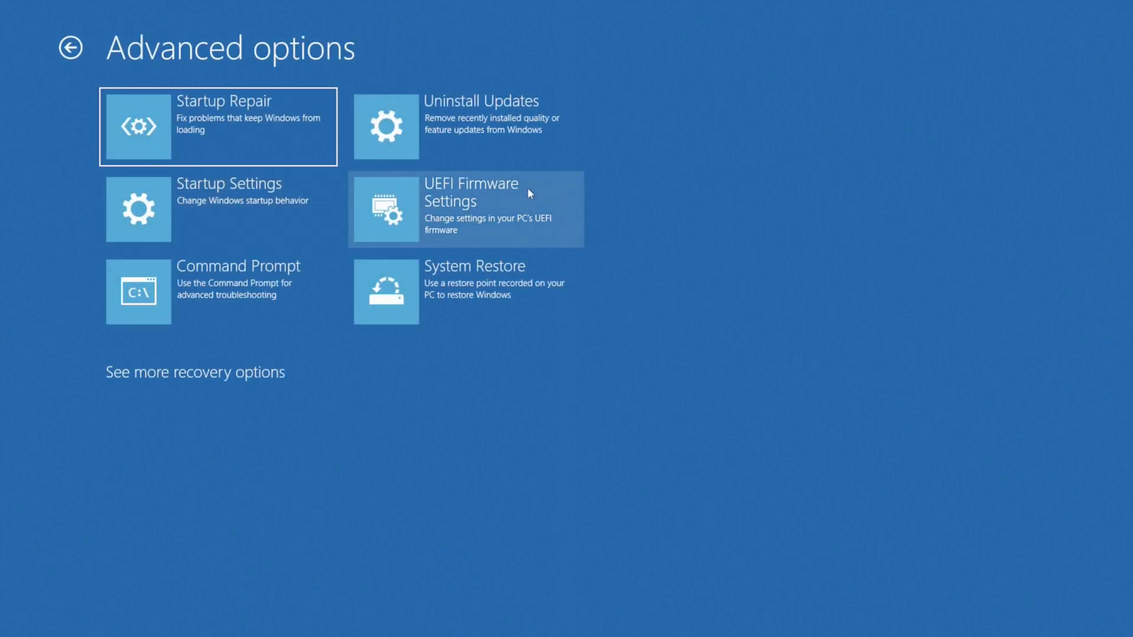
pyautogui.click(456, 202)
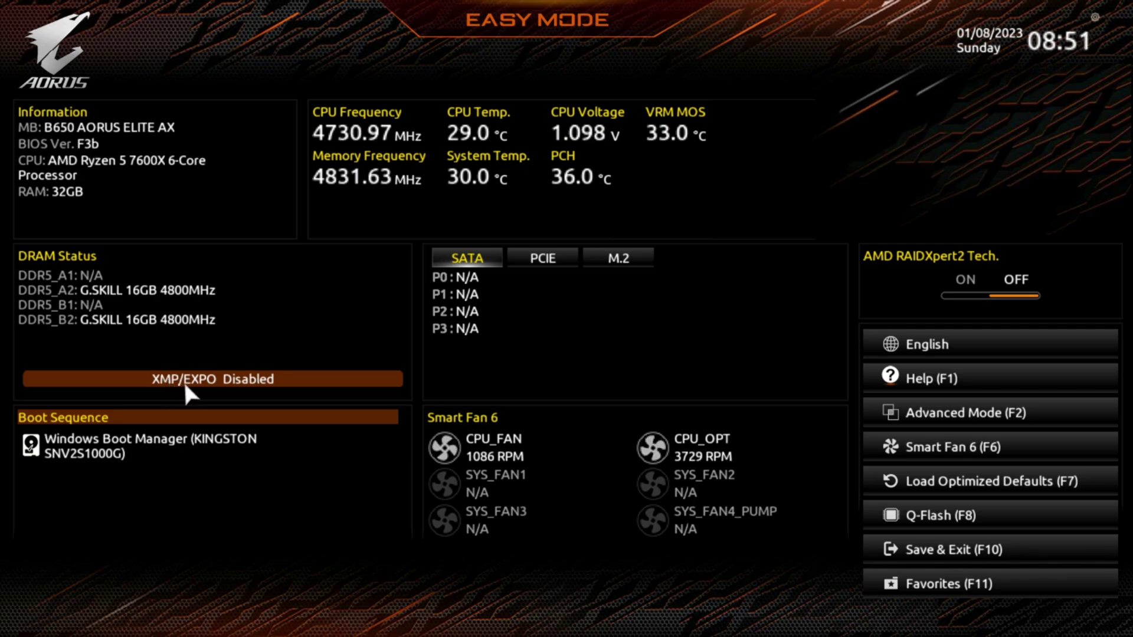
pyautogui.click(224, 380)
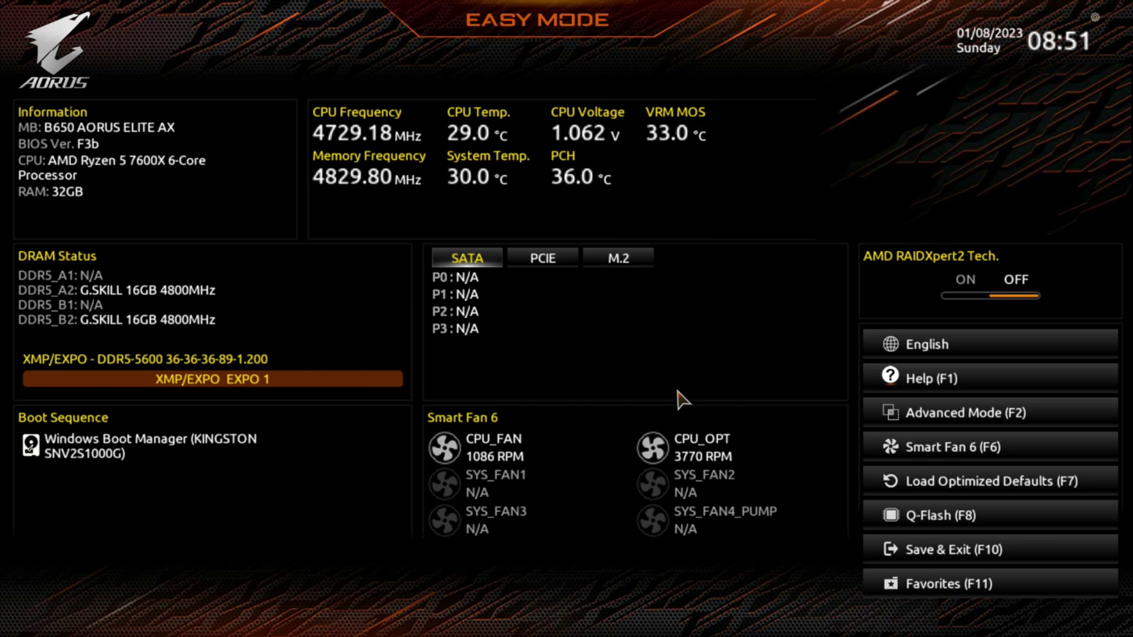
pyautogui.click(914, 548)
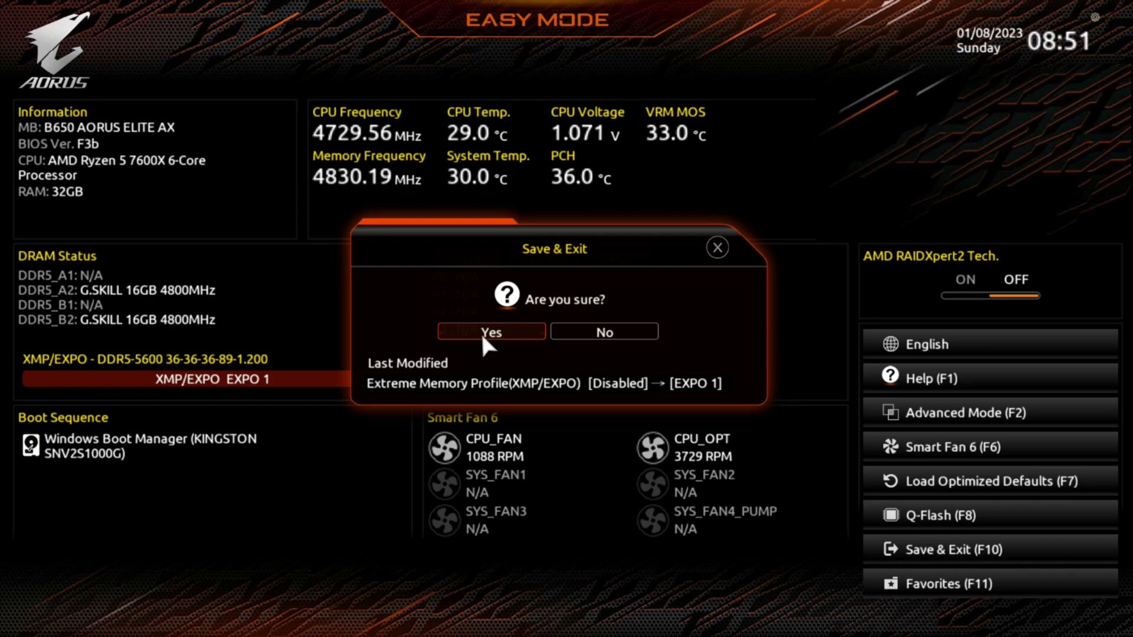
pyautogui.click(638, 334)
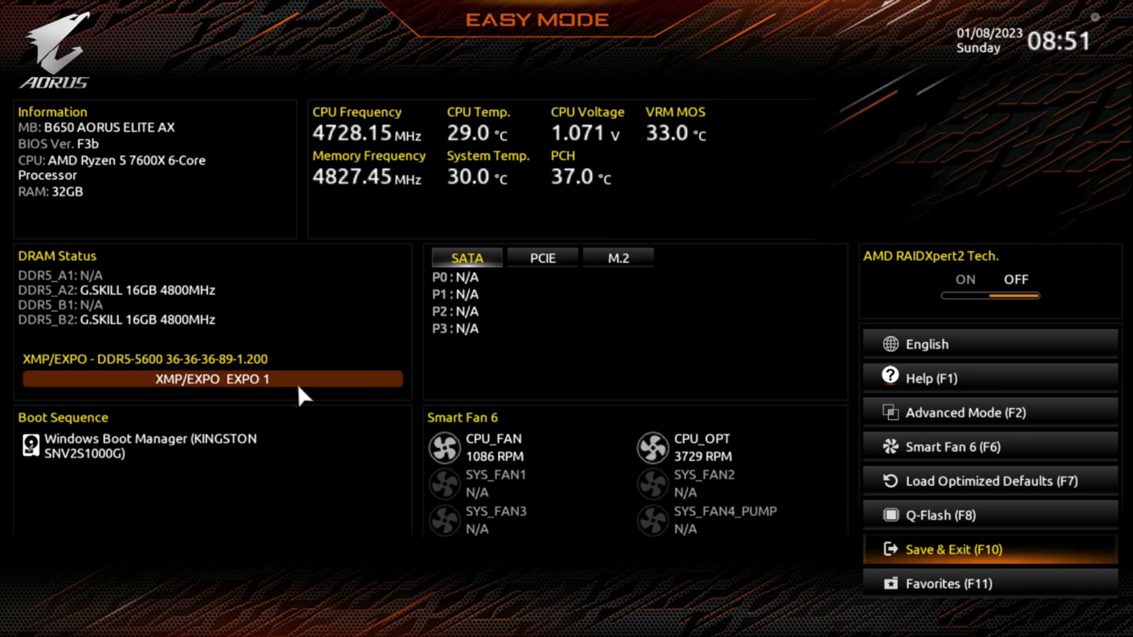
# Step: Turn XMP/EXPO back to Disabled, then disable DDR5 Auto Booster in Advanced Mode
pyautogui.click(237, 379)
pyautogui.click(235, 373)
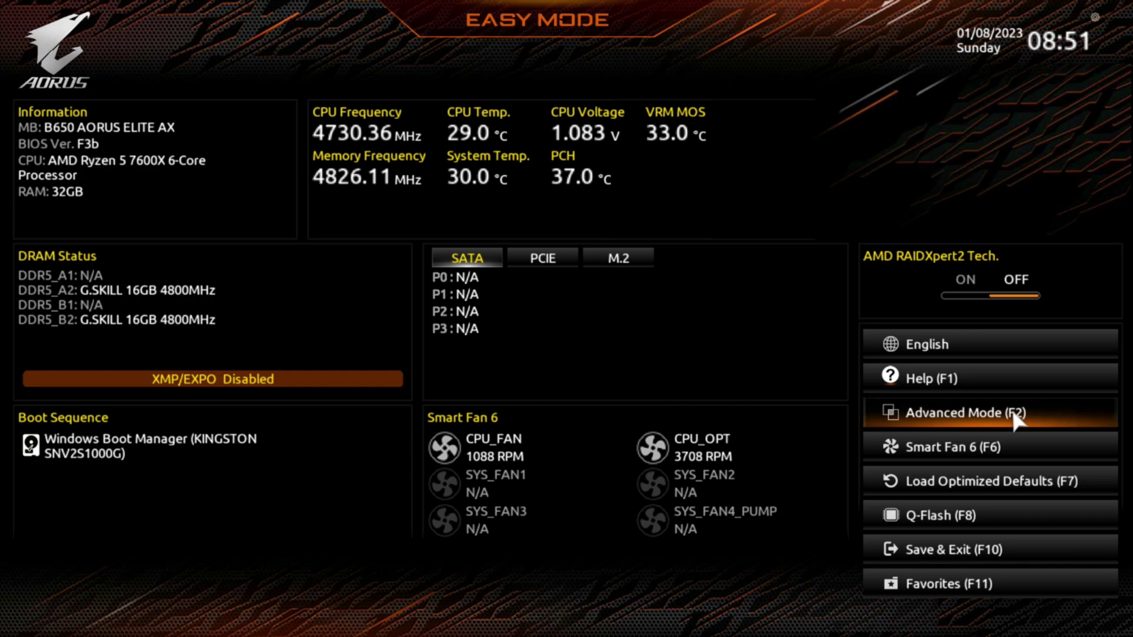
pyautogui.click(971, 409)
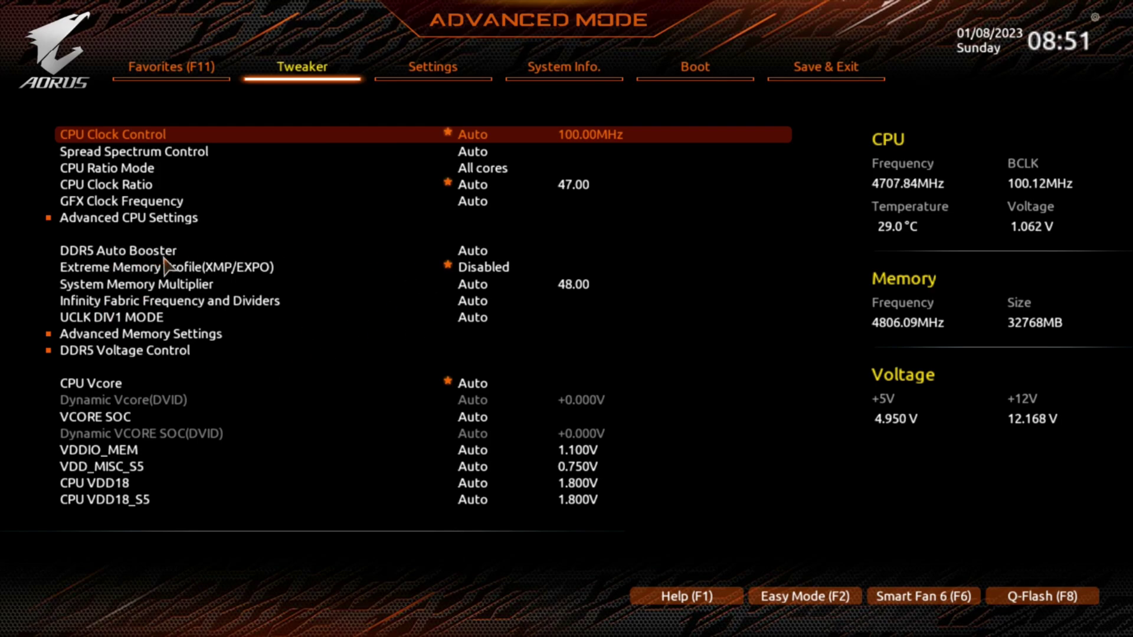
pyautogui.click(476, 257)
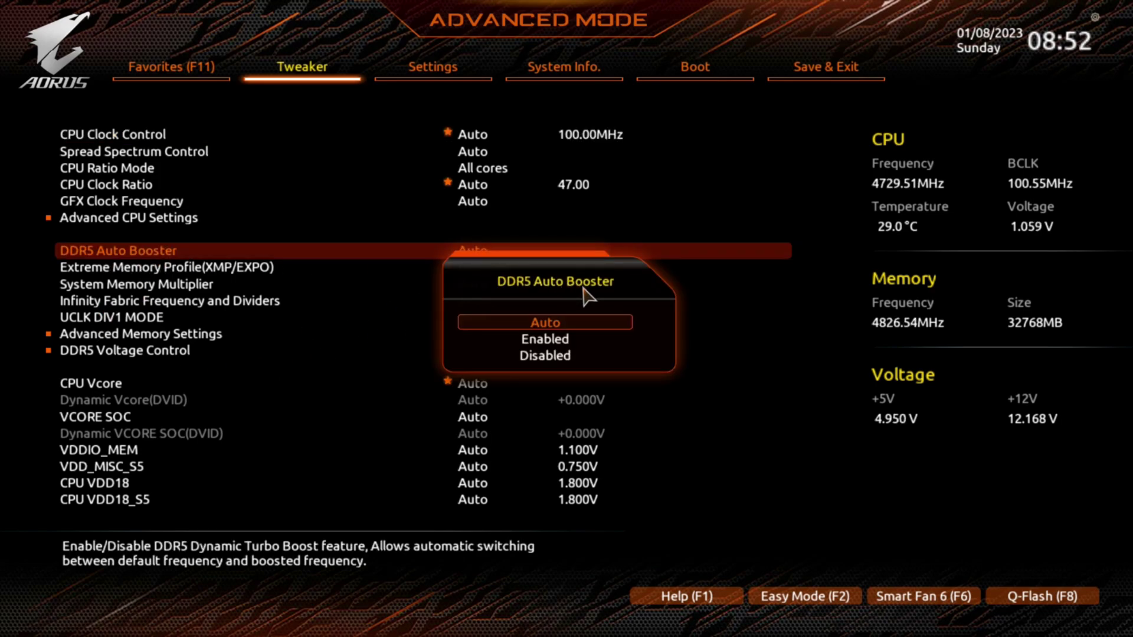
pyautogui.click(577, 355)
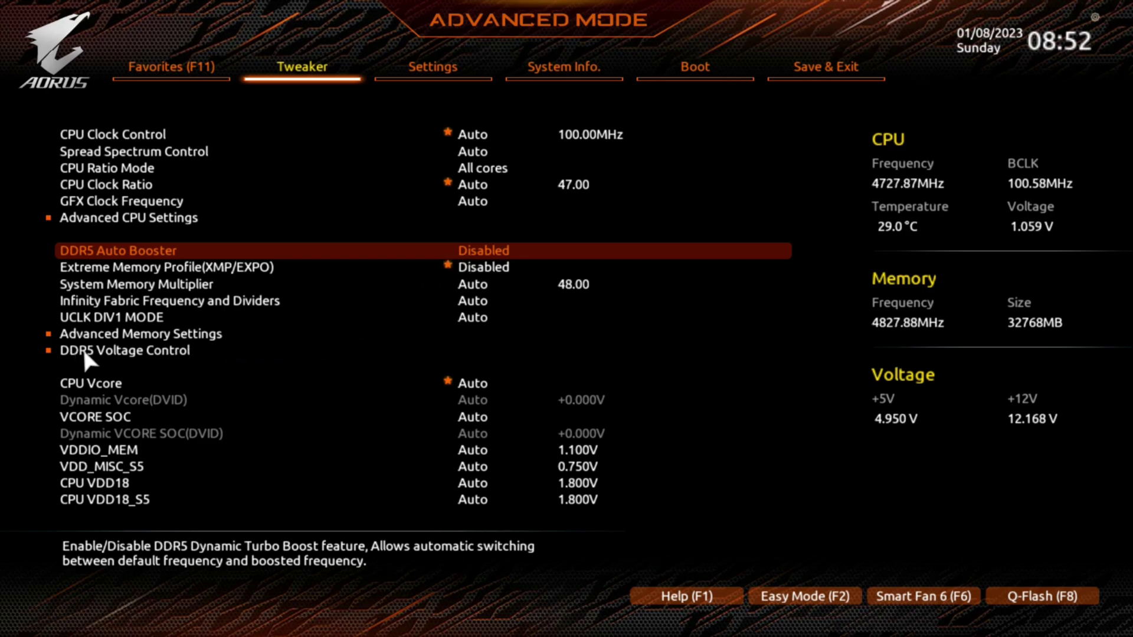
pyautogui.click(147, 350)
# Step: Set the DDR5 VDD A0 voltage to 1.35 V
pyautogui.click(147, 350)
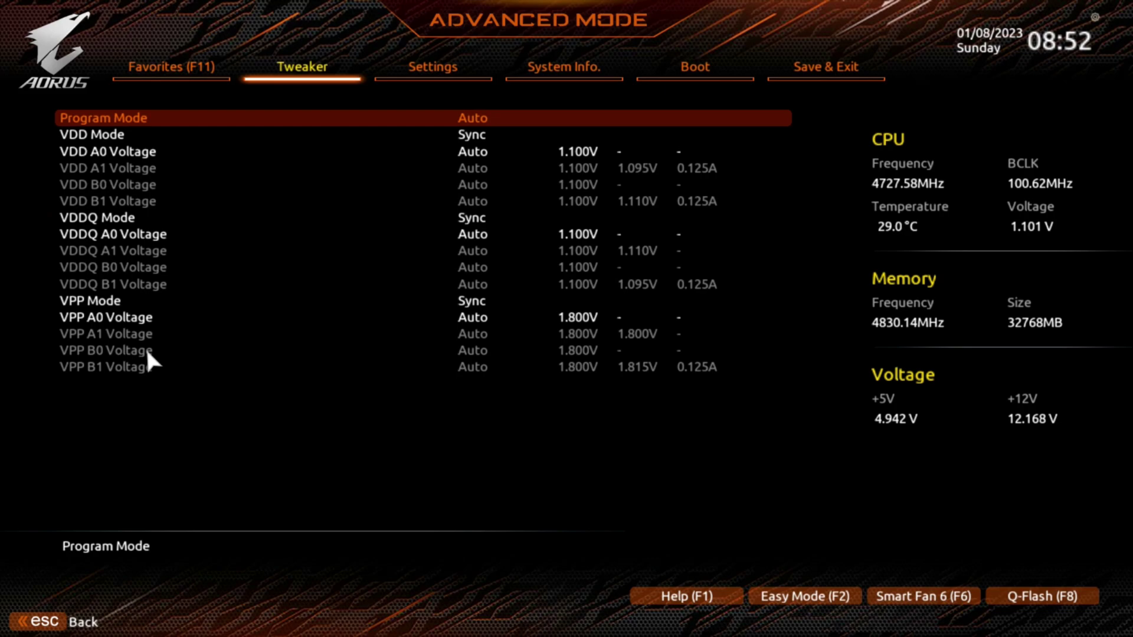
pyautogui.click(118, 152)
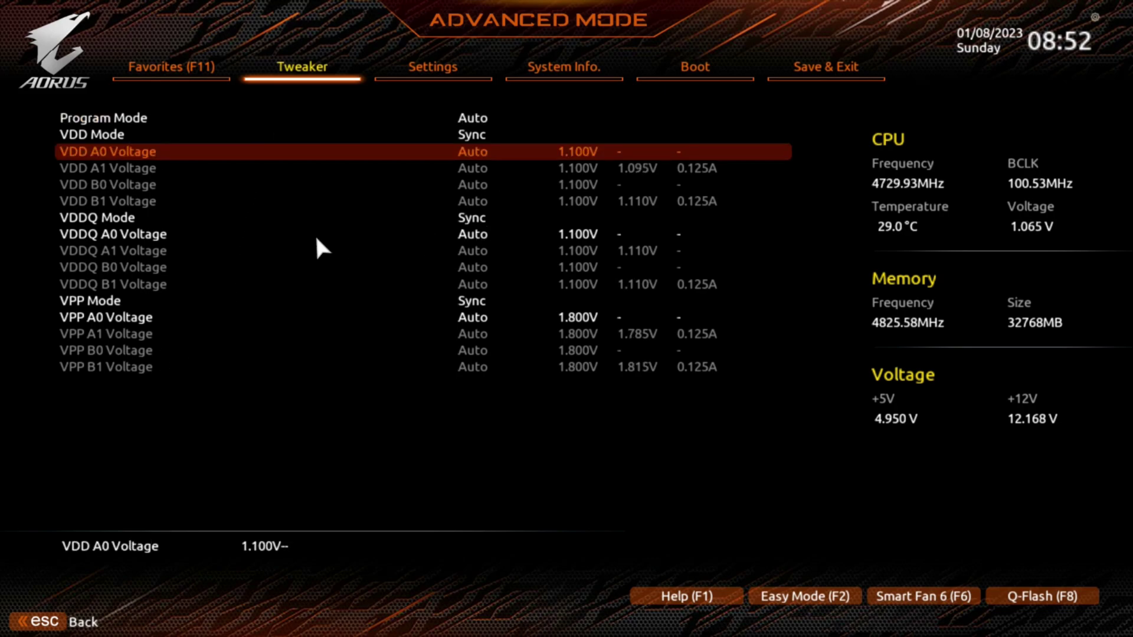
pyautogui.click(118, 236)
pyautogui.click(126, 153)
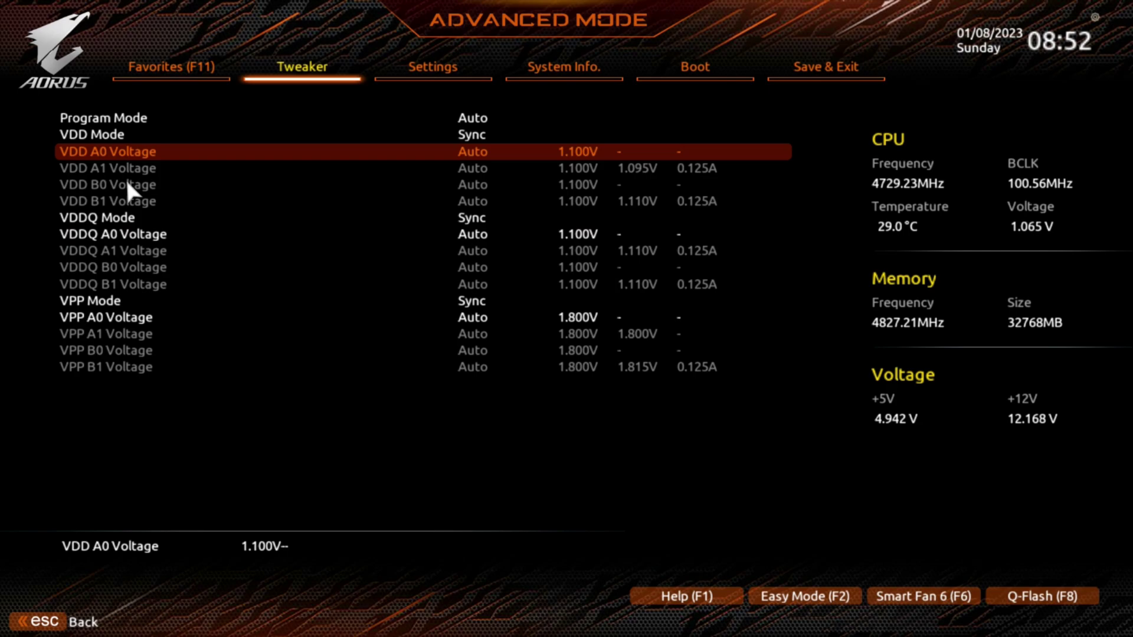
pyautogui.click(126, 223)
pyautogui.click(128, 305)
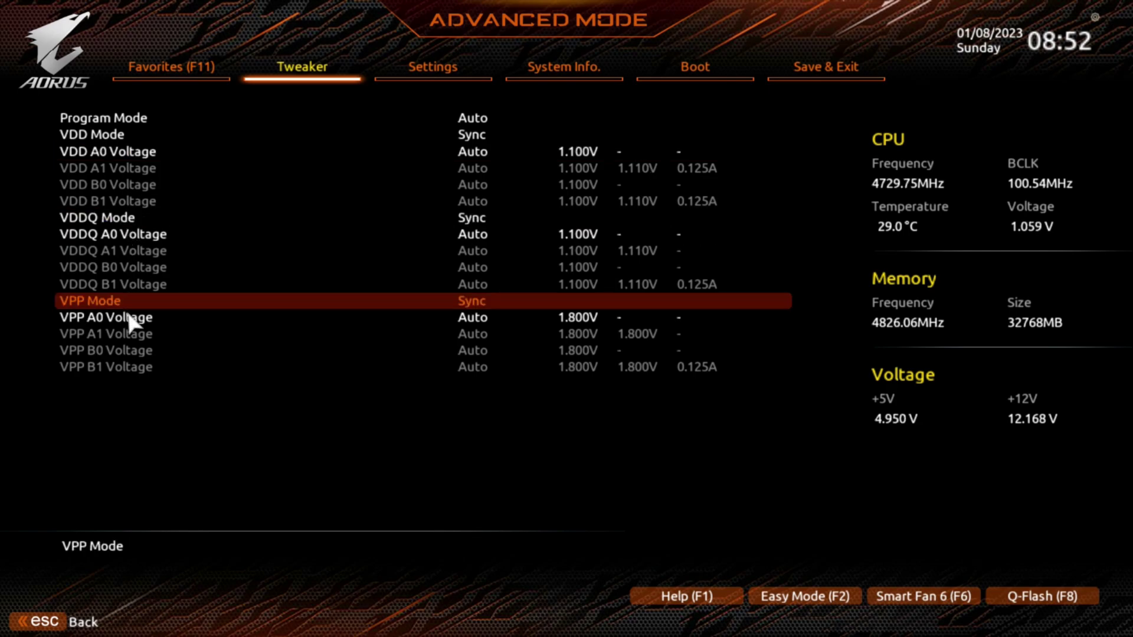
pyautogui.click(129, 319)
pyautogui.click(116, 152)
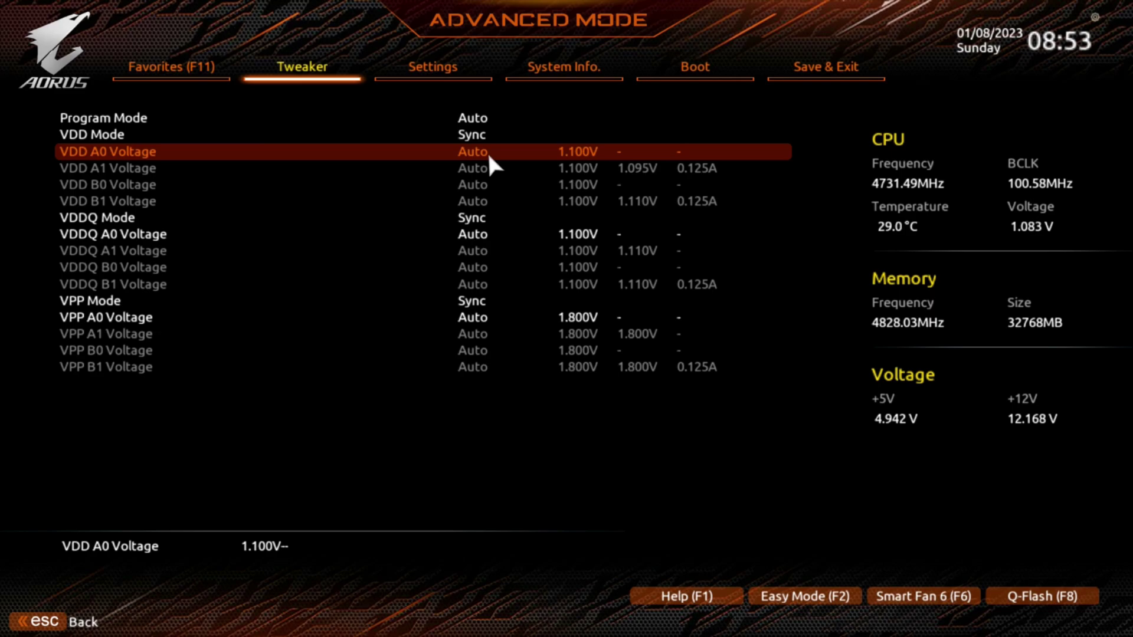
pyautogui.write('1')
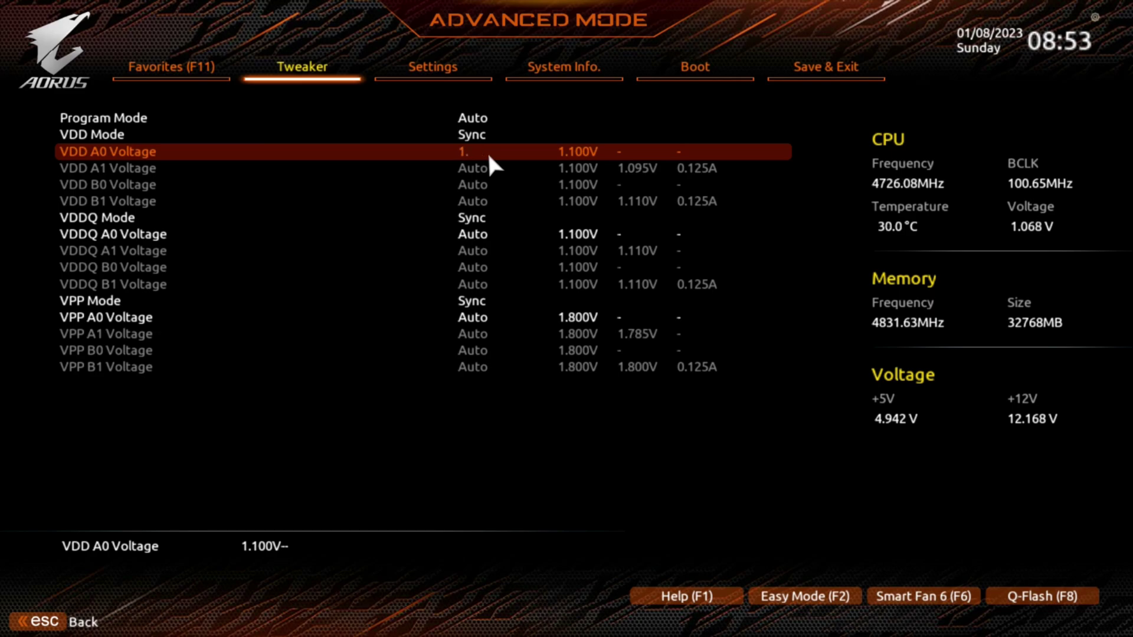
pyautogui.write('.35')
pyautogui.press('Return')
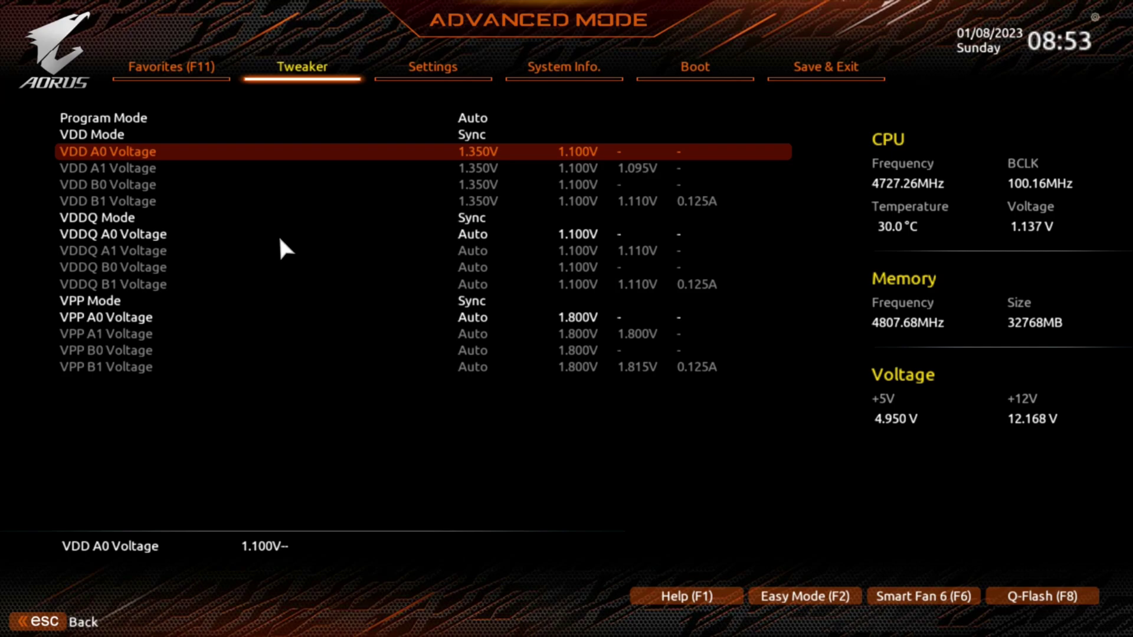
# Step: Set the DDR5 VDDQ A0 voltage to 1.35 V and return to the Tweaker list
pyautogui.click(463, 234)
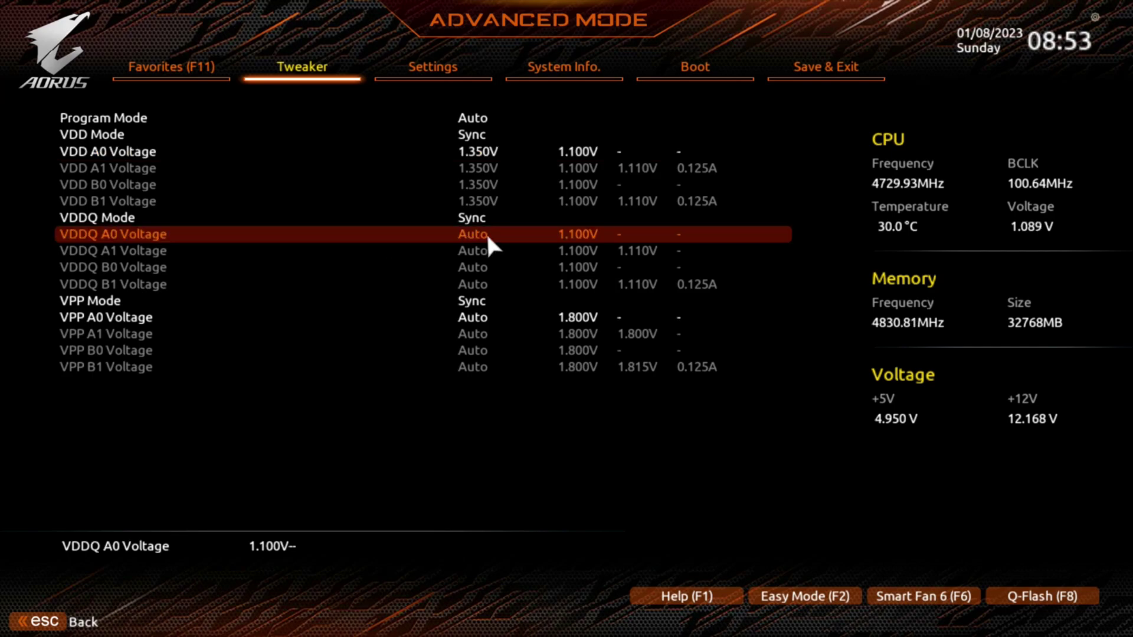
pyautogui.write('1.3')
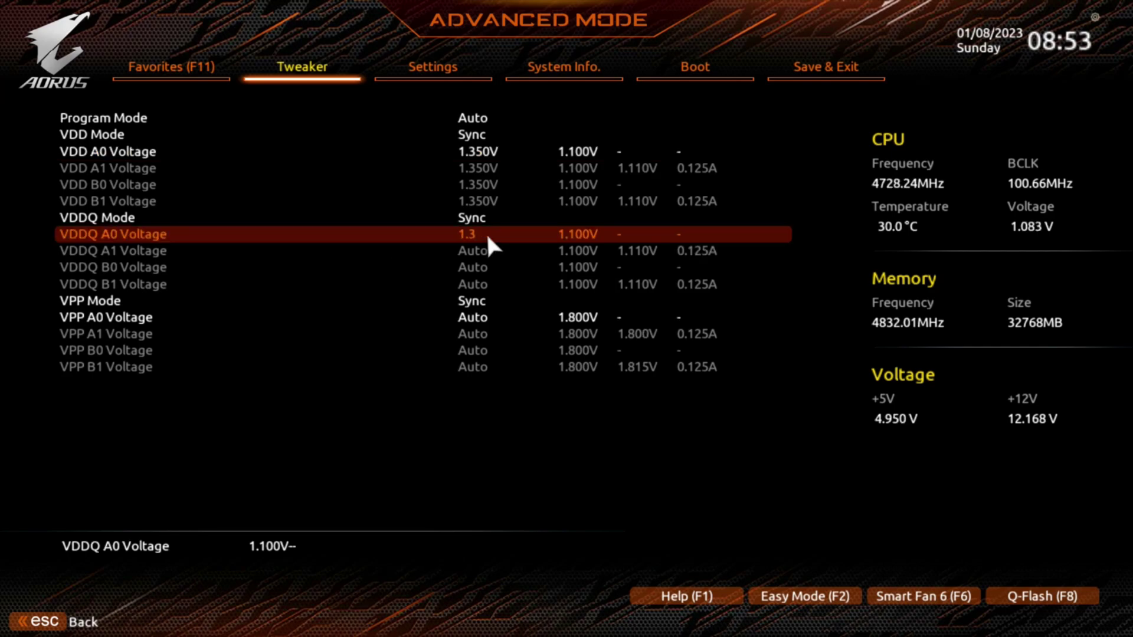
pyautogui.write('5')
pyautogui.press('Return')
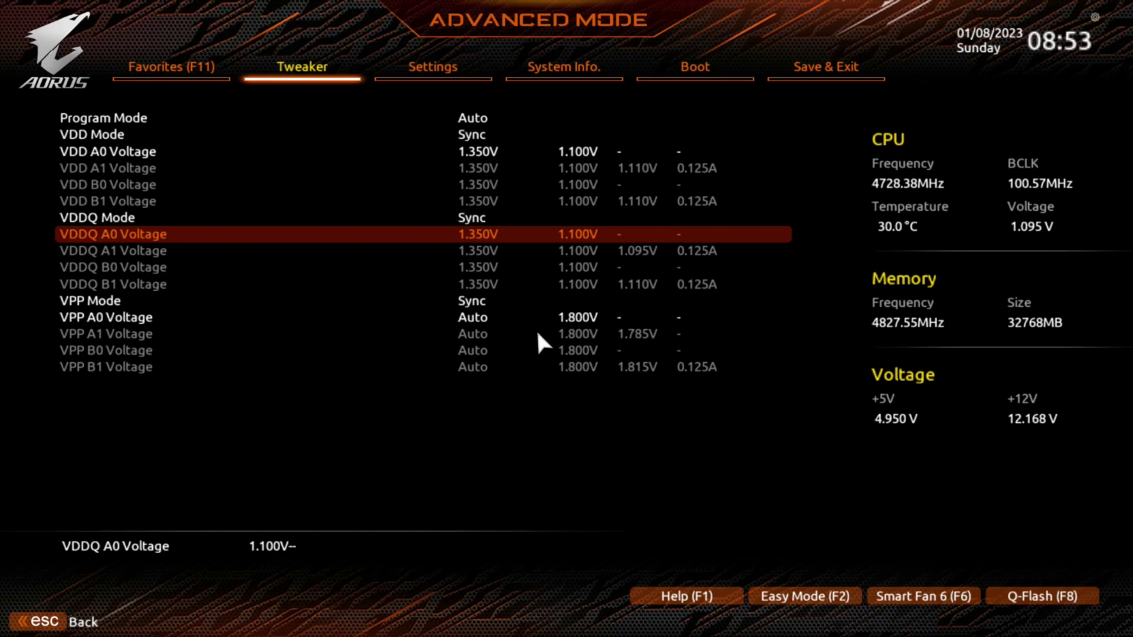
pyautogui.press('Escape')
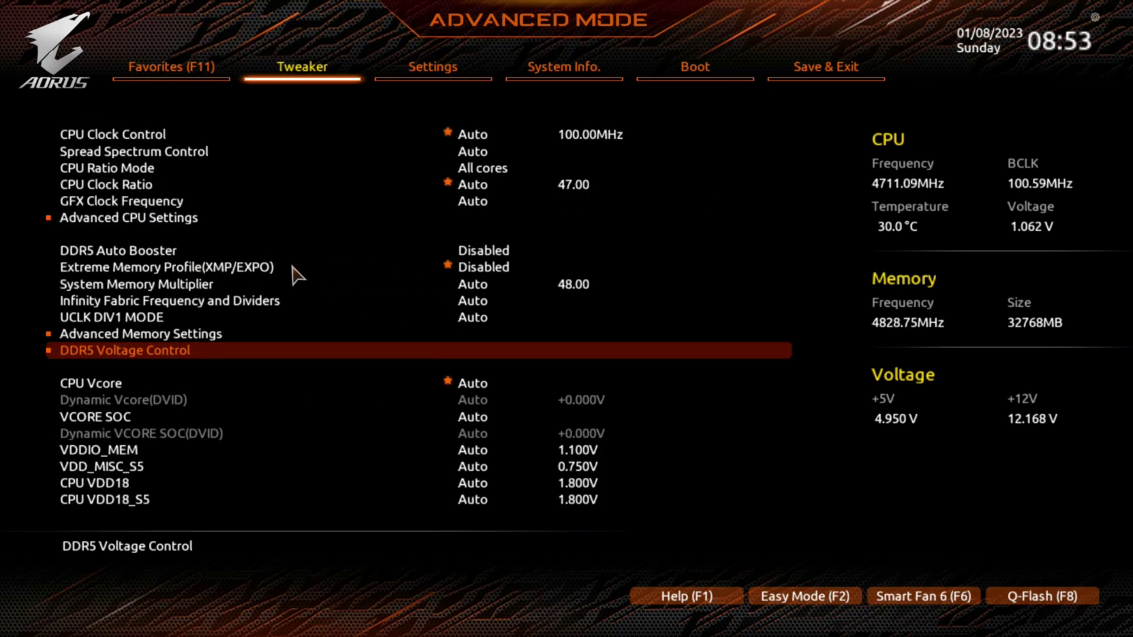
# Step: Set the System Memory Multiplier to 56.00
pyautogui.click(93, 287)
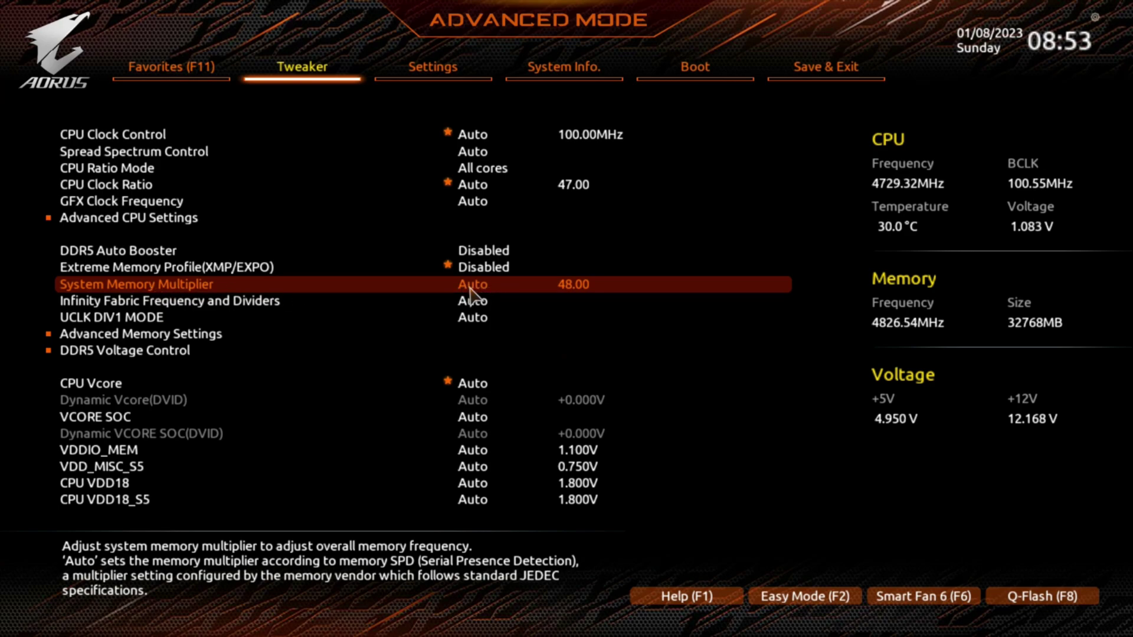
pyautogui.write('56')
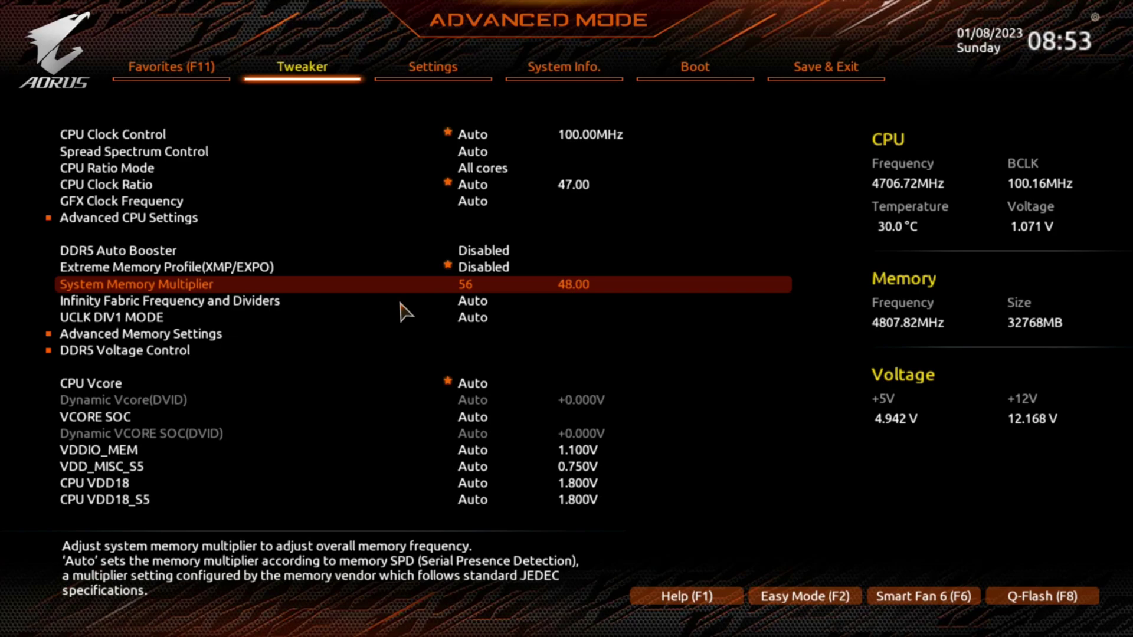
pyautogui.write('.')
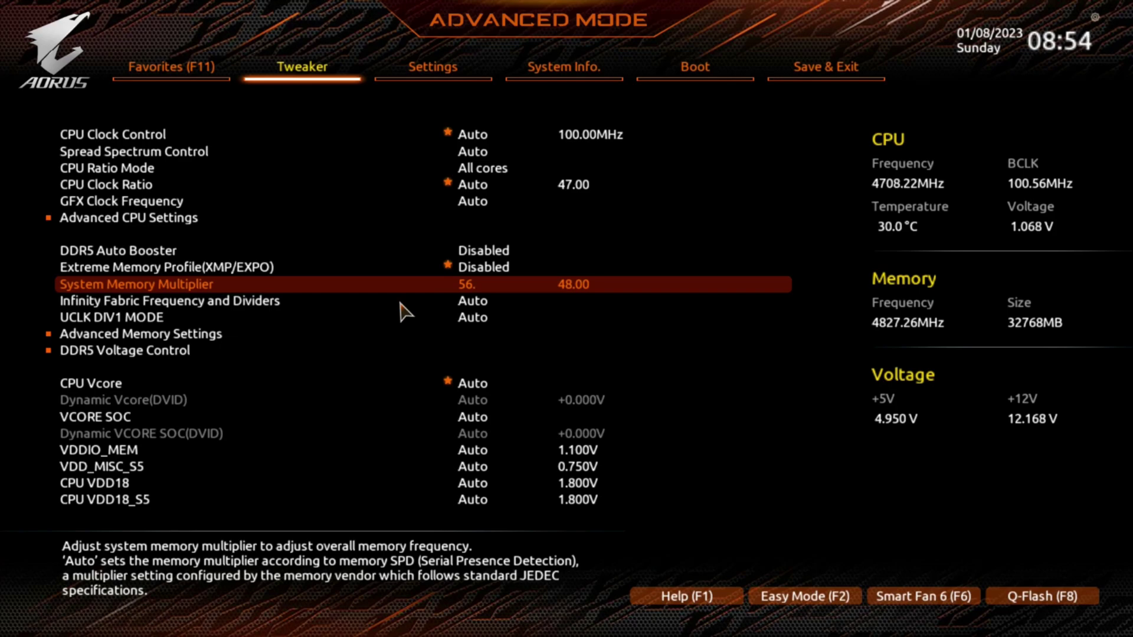
pyautogui.write('00')
pyautogui.click(164, 337)
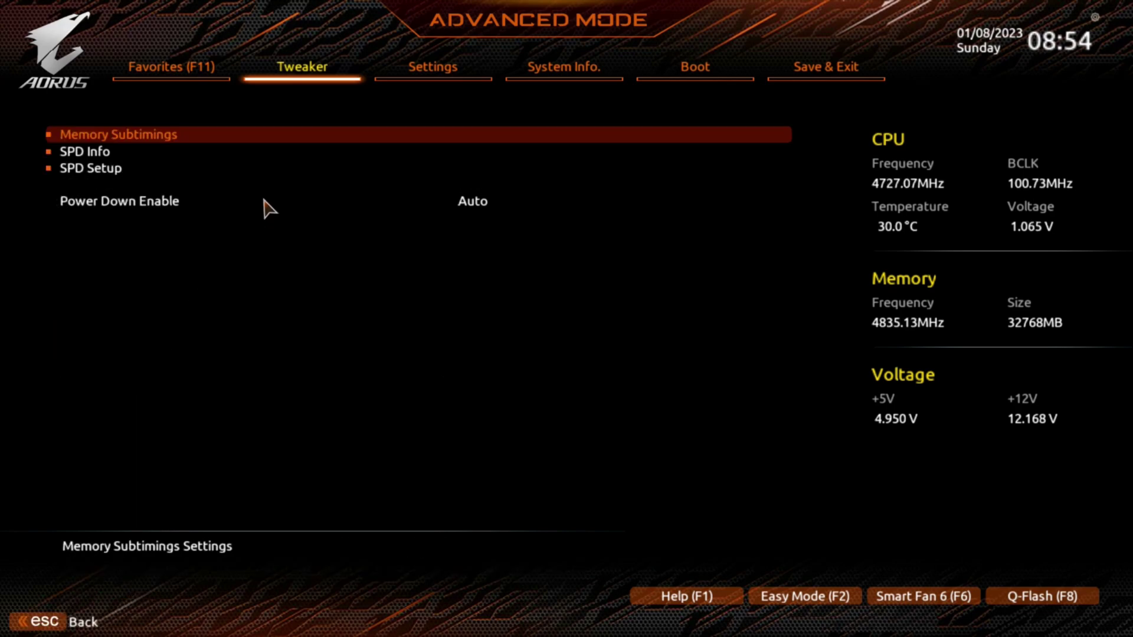
# Step: In Memory Subtimings, enter CAS Latency, tRCD and tRP of 36 and tRAS of 89
pyautogui.click(150, 136)
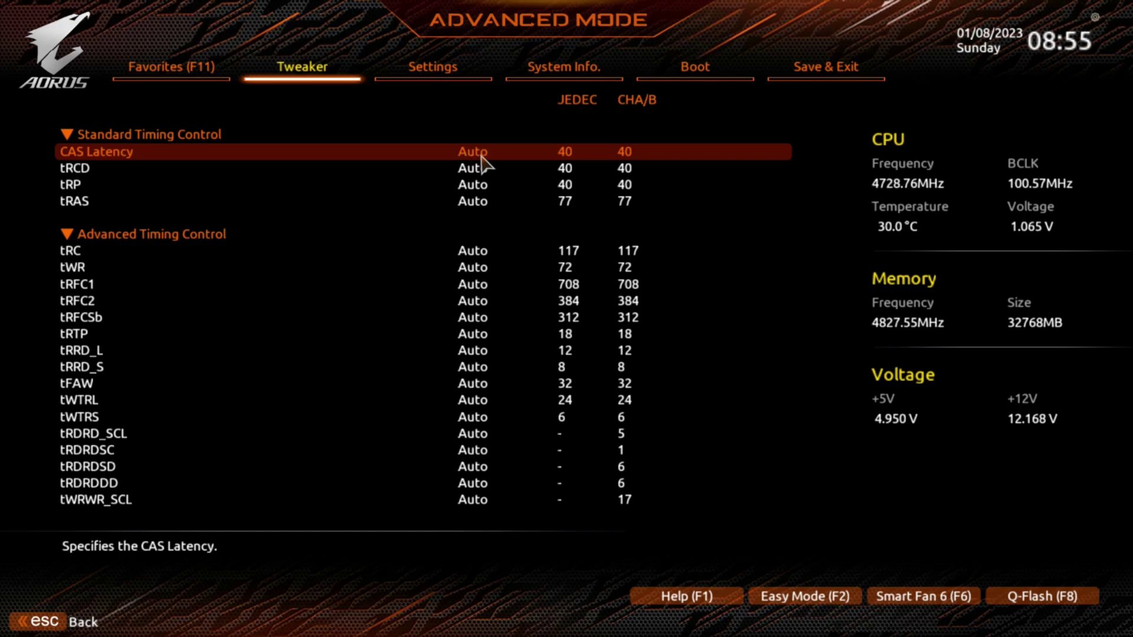
pyautogui.write('36')
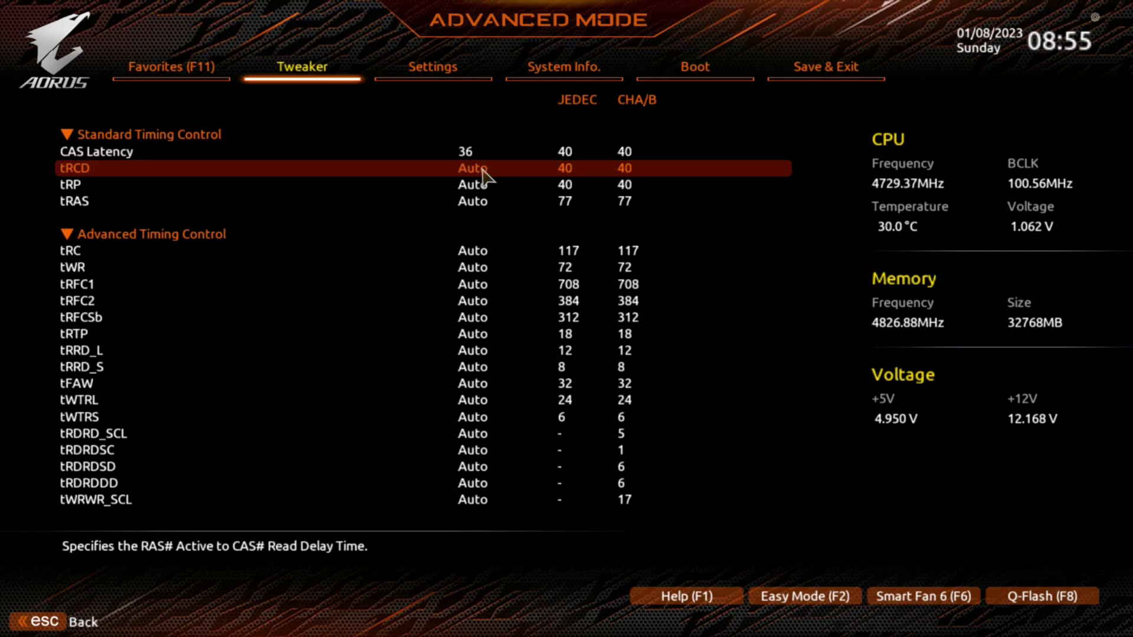
pyautogui.write('3636')
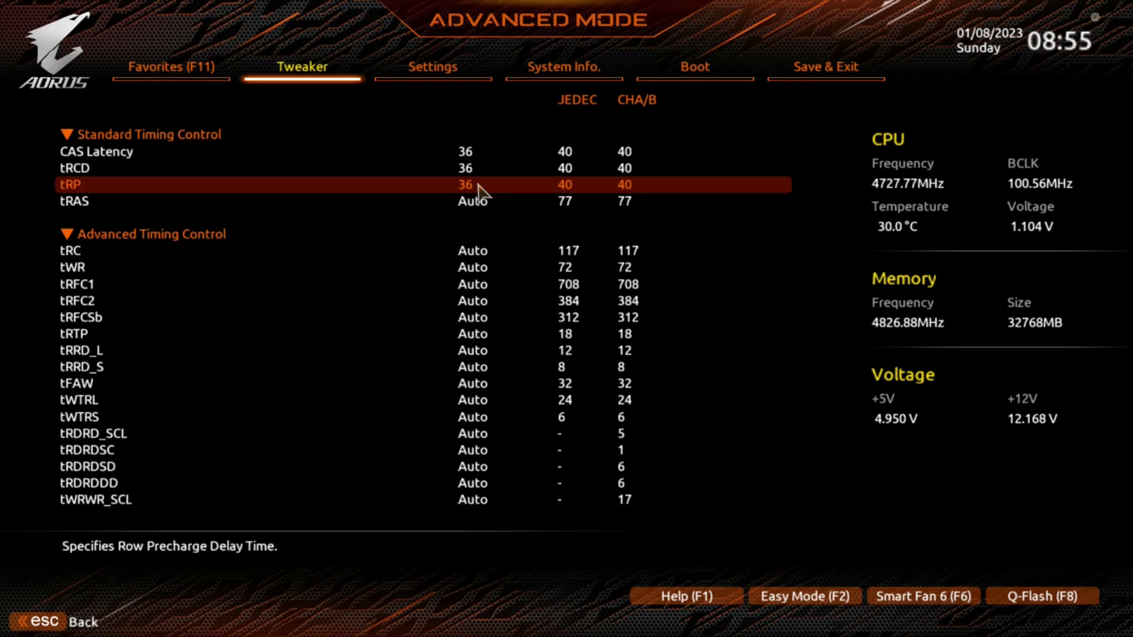
pyautogui.write('89')
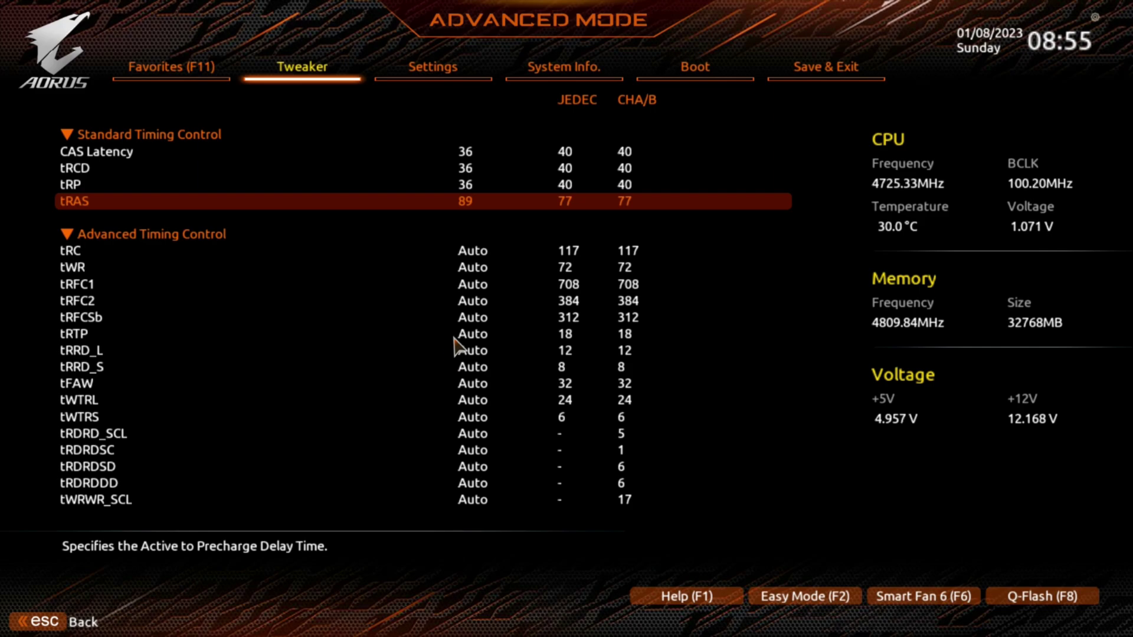
# Step: Save the memory settings with Save & Exit Setup and reboot to Windows
pyautogui.click(820, 67)
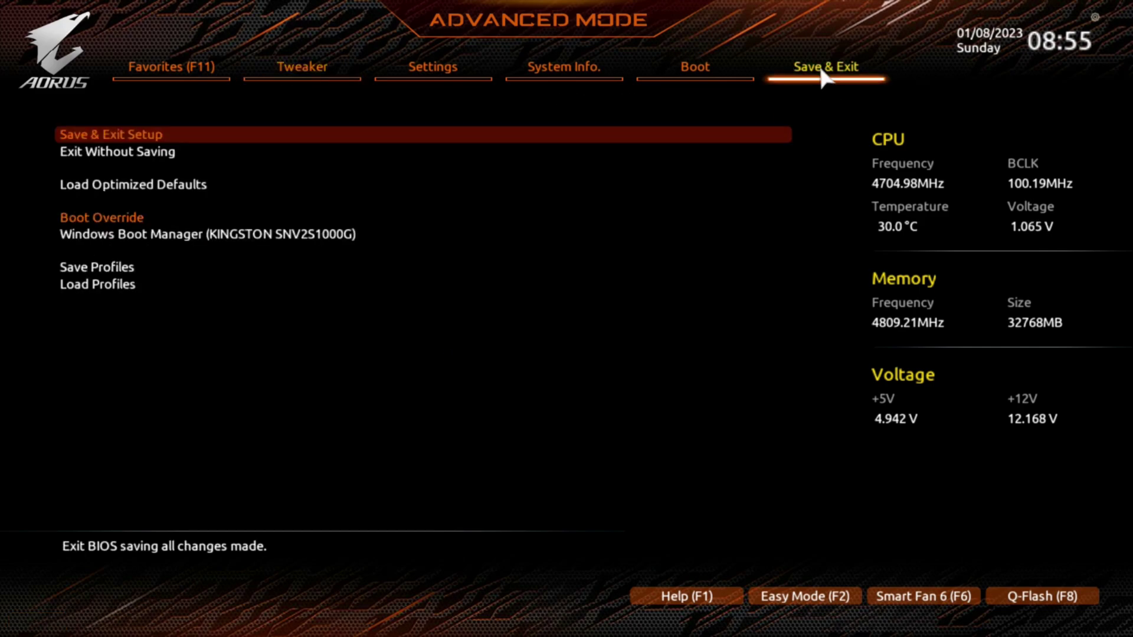
pyautogui.click(140, 139)
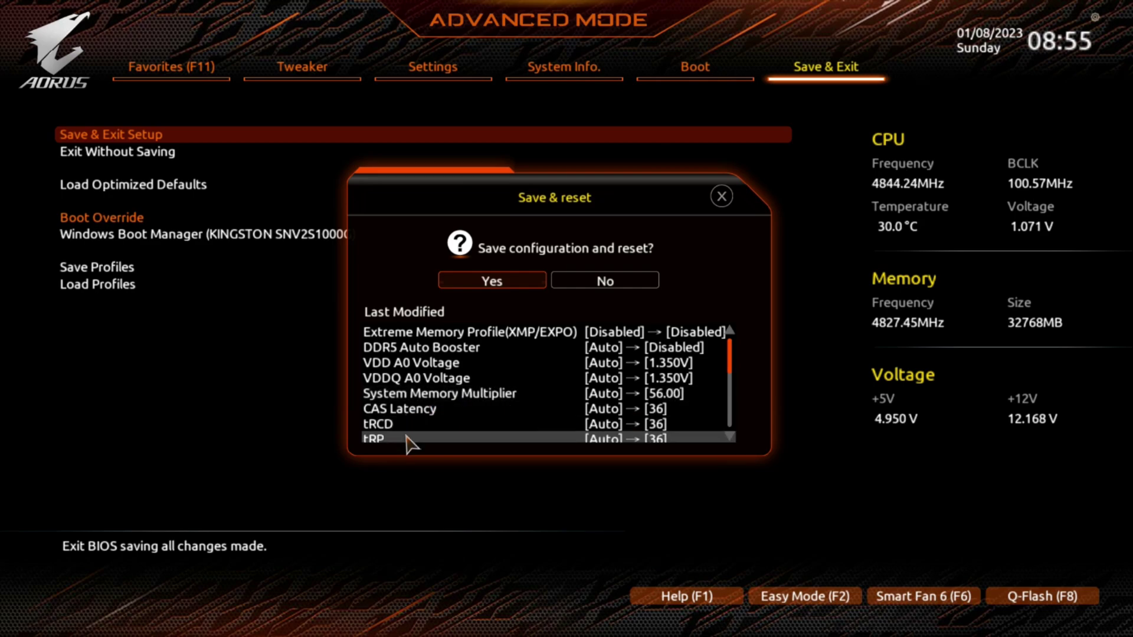
pyautogui.scroll(-1, 436, 425)
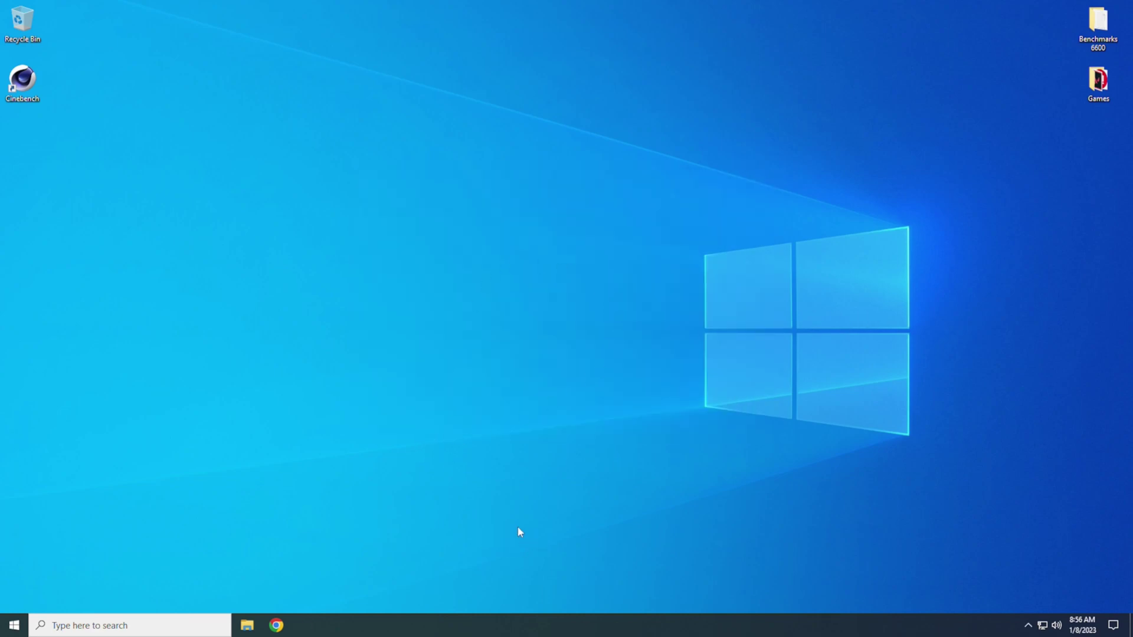
# Step: Confirm in Task Manager's Memory performance page that the 32 GB RAM runs at 5600 MHz
pyautogui.rightClick(451, 629)
pyautogui.click(502, 572)
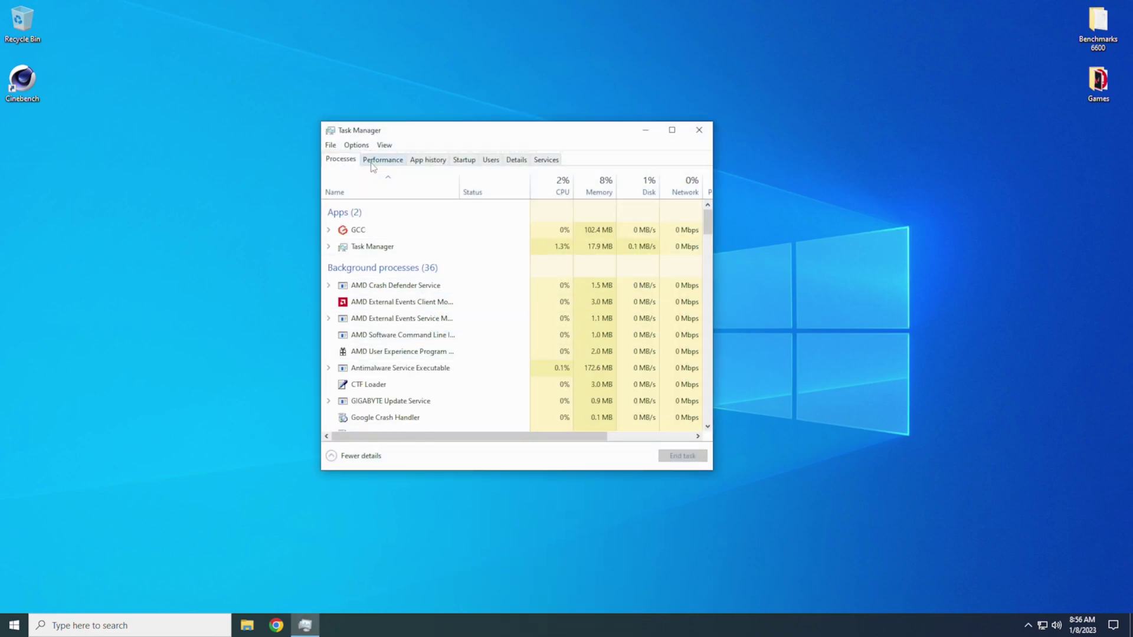
pyautogui.click(373, 166)
pyautogui.click(382, 237)
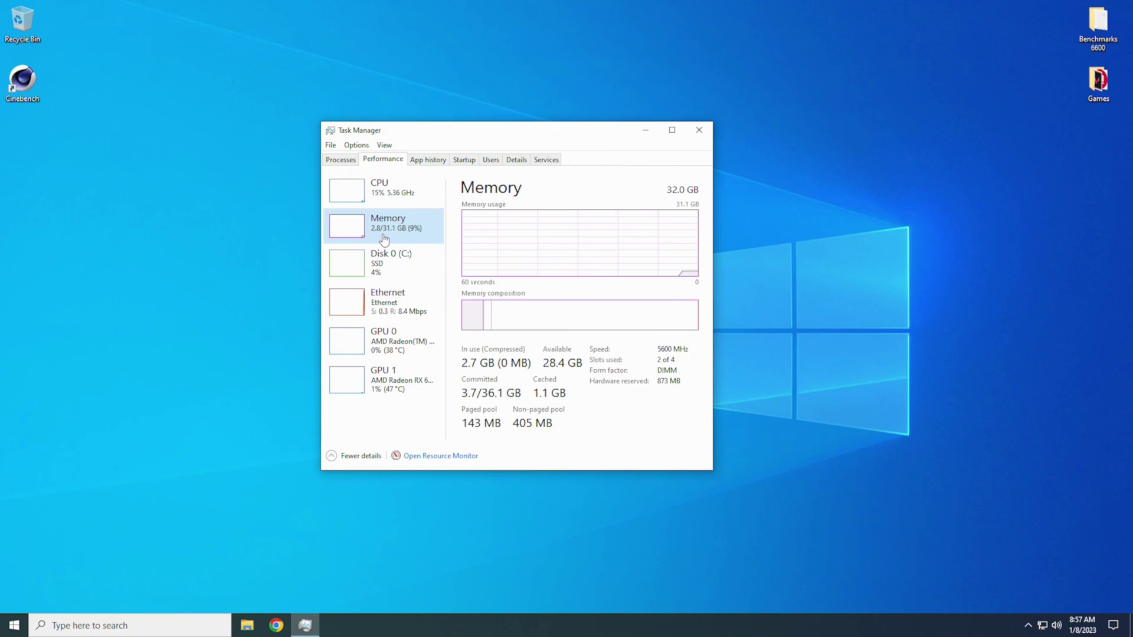